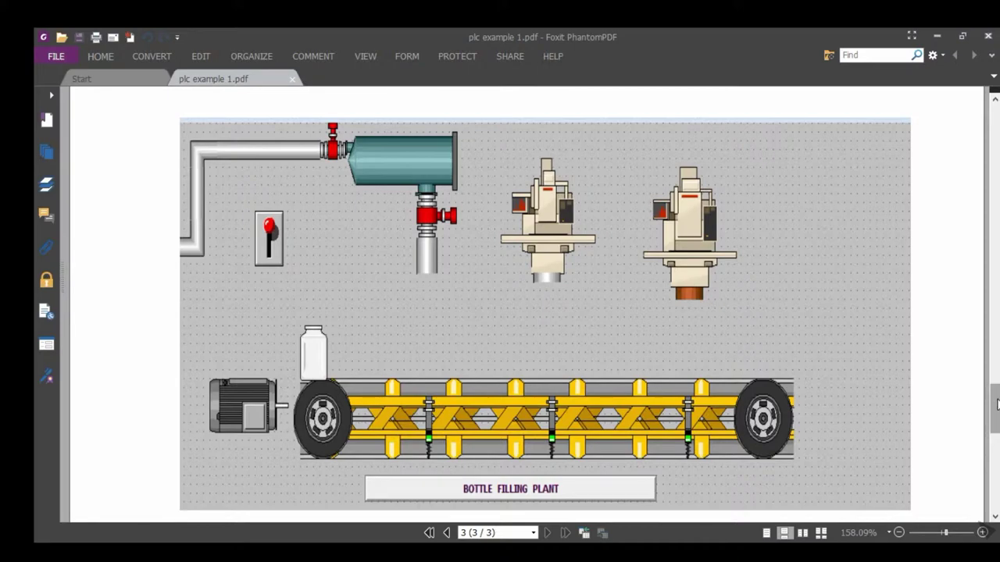
# Scroll page 3 of plc example 1.pdf down to the bottle-filling step list, SWITCH ON to PROCESS REPEAT.
pyautogui.moveTo(996, 403)
pyautogui.mouseDown()
pyautogui.moveTo(996, 449)
pyautogui.moveTo(982, 404)
pyautogui.mouseUp()
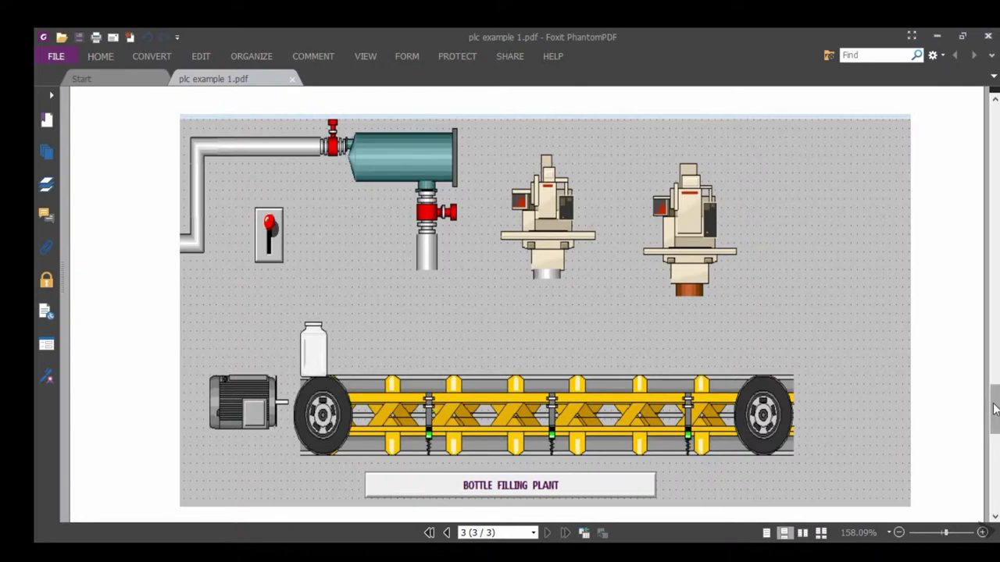
pyautogui.moveTo(995, 409); pyautogui.dragTo(995, 448)
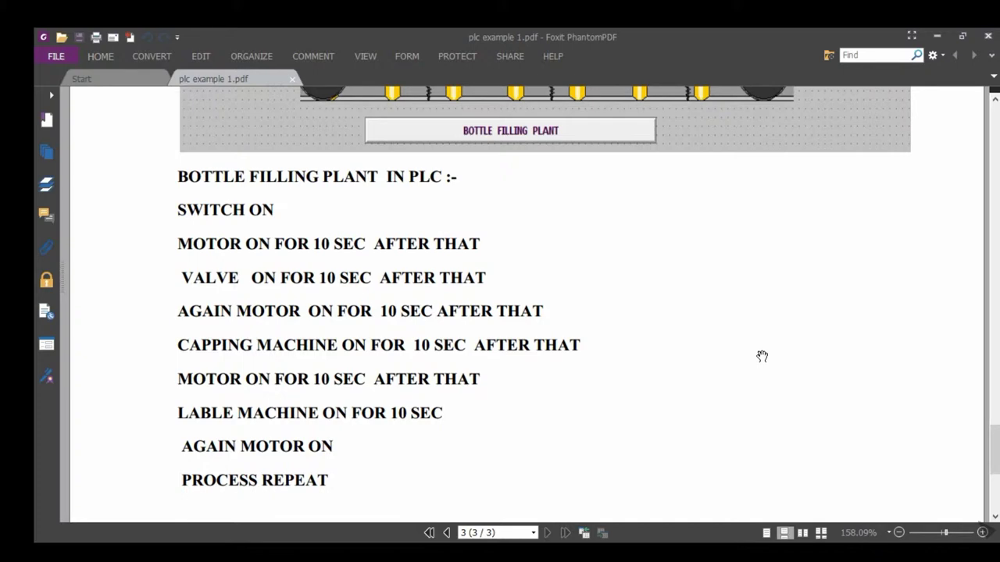
pyautogui.scroll(3, 761, 356)
pyautogui.scroll(3, 762, 356)
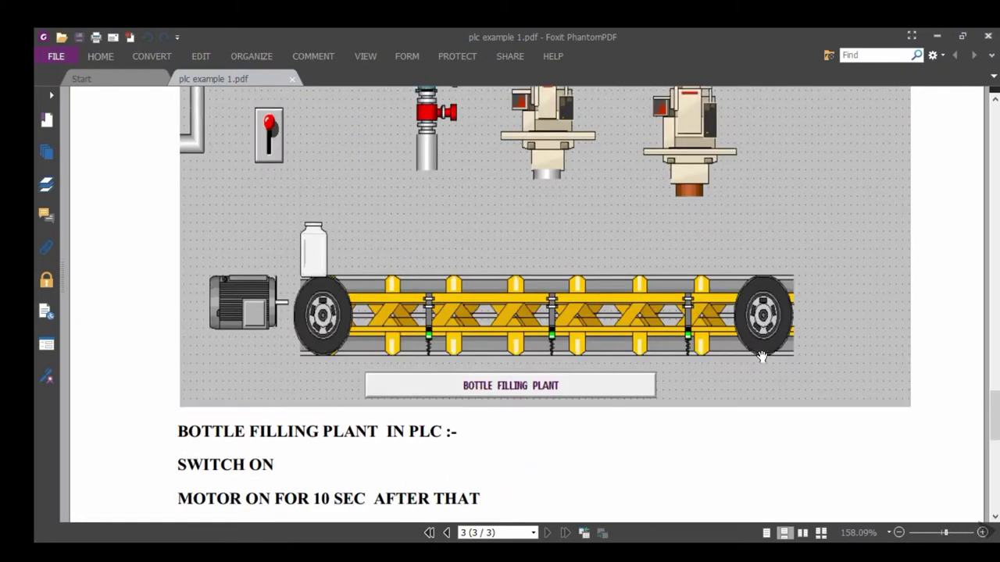
pyautogui.scroll(2, 762, 356)
pyautogui.scroll(2, 761, 357)
pyautogui.scroll(-1, 761, 356)
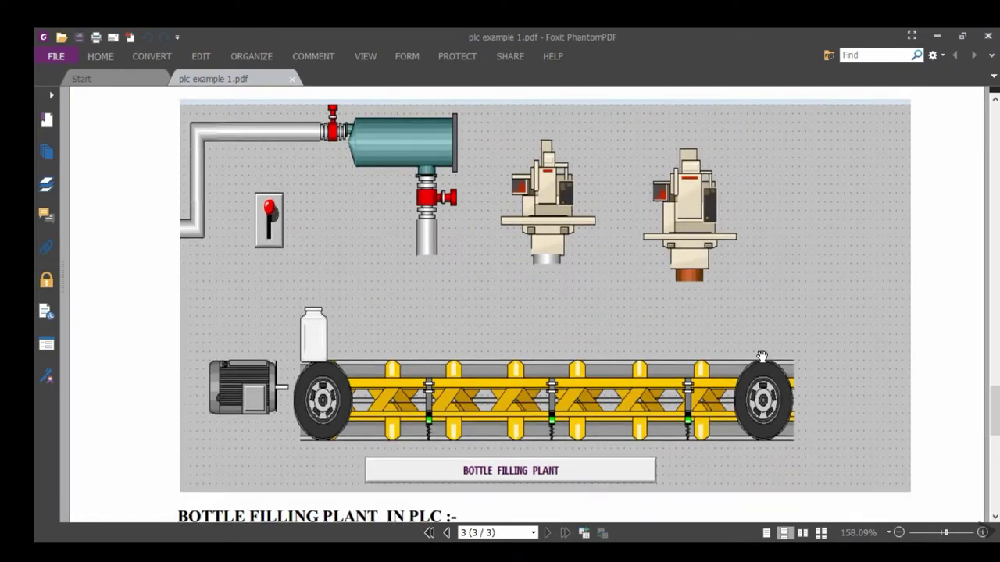
pyautogui.scroll(-4, 761, 356)
pyautogui.scroll(-3, 762, 356)
pyautogui.scroll(-1, 761, 356)
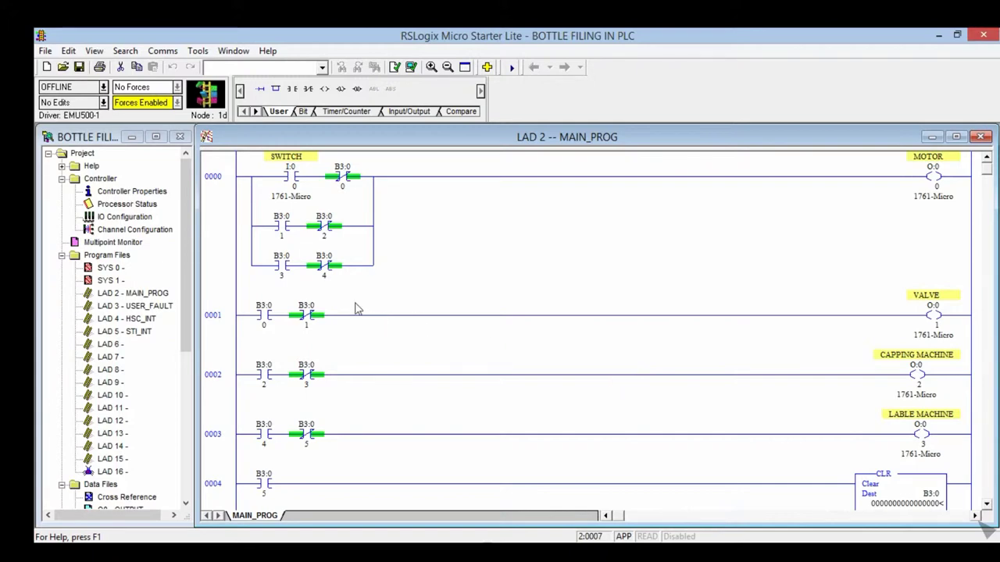
pyautogui.scroll(-3, 508, 353)
pyautogui.scroll(-1, 508, 353)
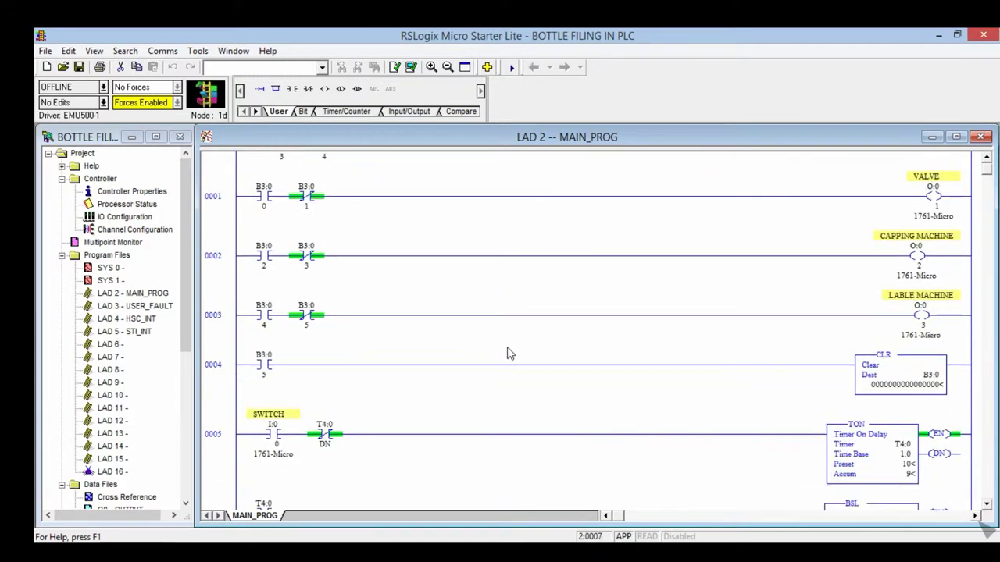
pyautogui.scroll(-2, 508, 354)
pyautogui.scroll(-1, 508, 353)
pyautogui.scroll(-1, 508, 354)
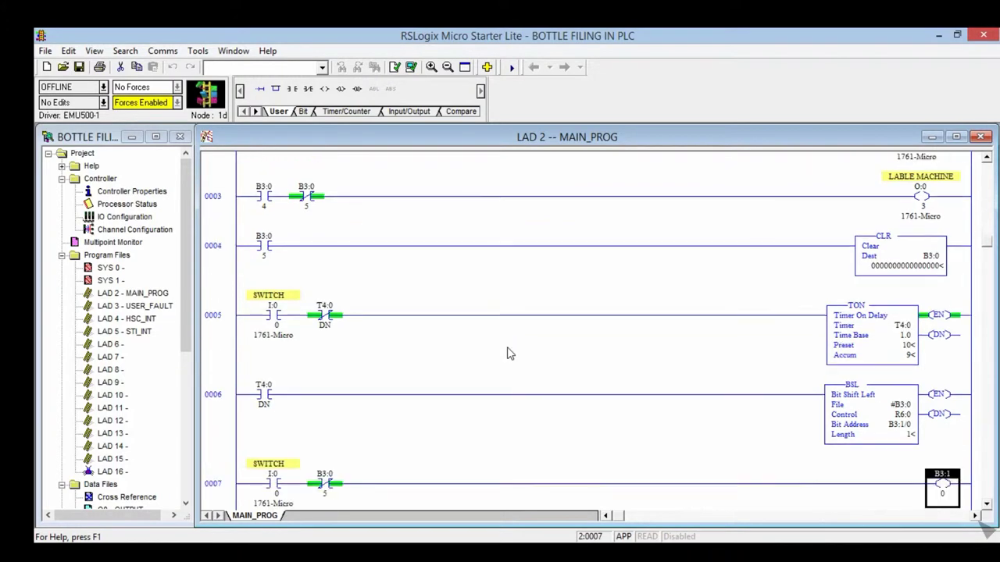
pyautogui.scroll(7, 508, 353)
pyautogui.scroll(1, 508, 353)
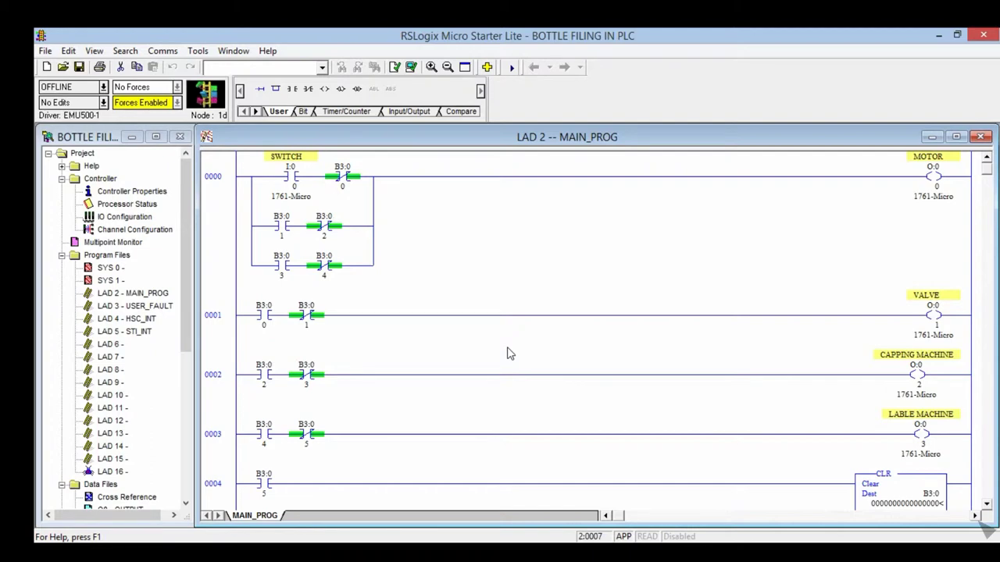
pyautogui.scroll(-1, 507, 354)
pyautogui.scroll(-1, 507, 354)
pyautogui.scroll(-1, 507, 354)
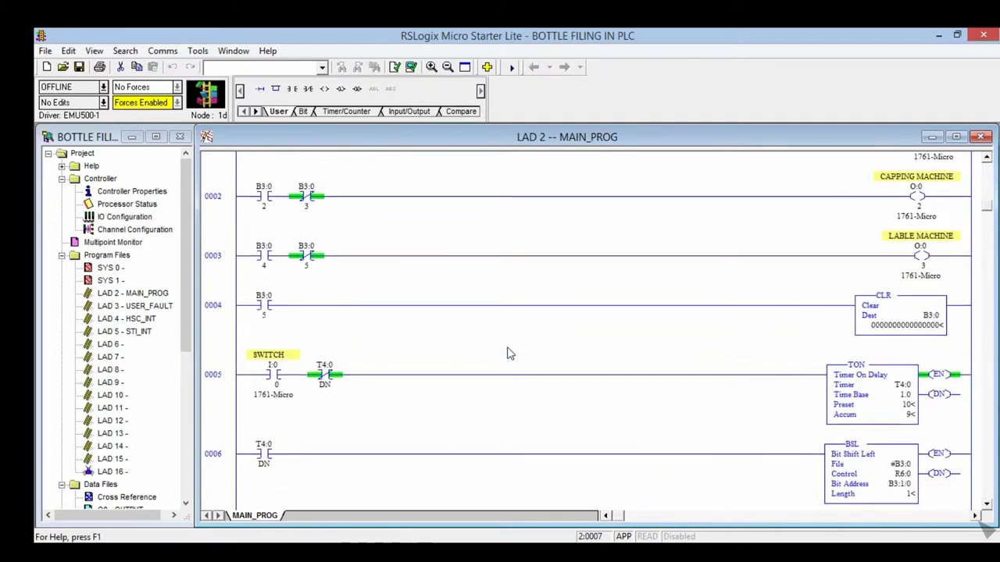
pyautogui.scroll(-1, 507, 354)
pyautogui.scroll(-1, 507, 353)
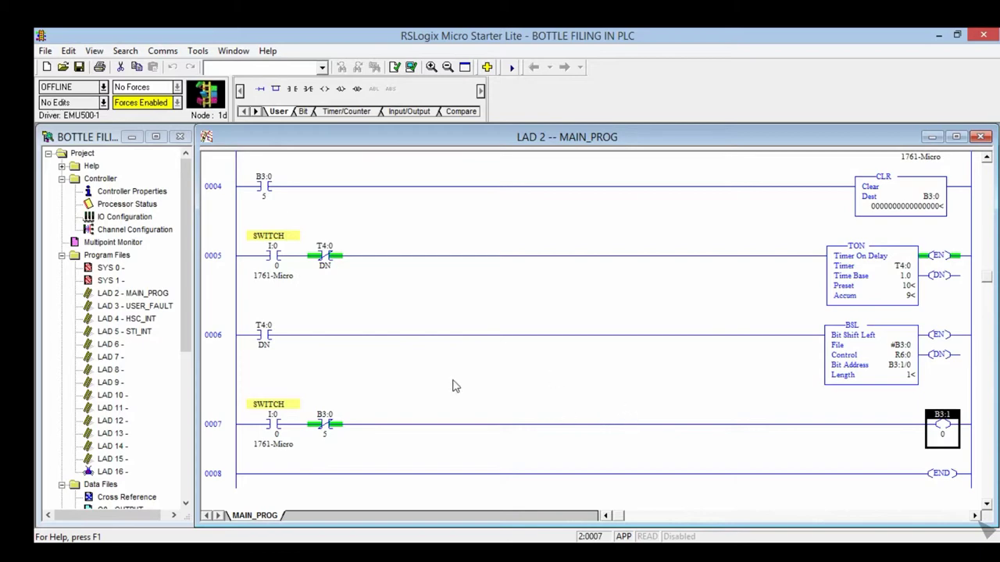
pyautogui.scroll(1, 455, 386)
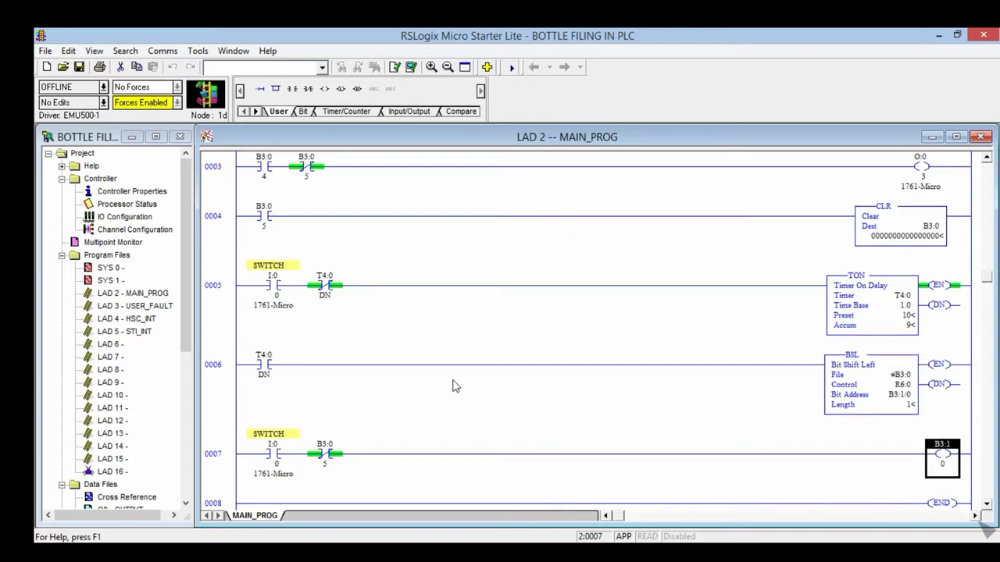
pyautogui.scroll(-2, 456, 385)
pyautogui.scroll(2, 456, 386)
pyautogui.scroll(3, 455, 386)
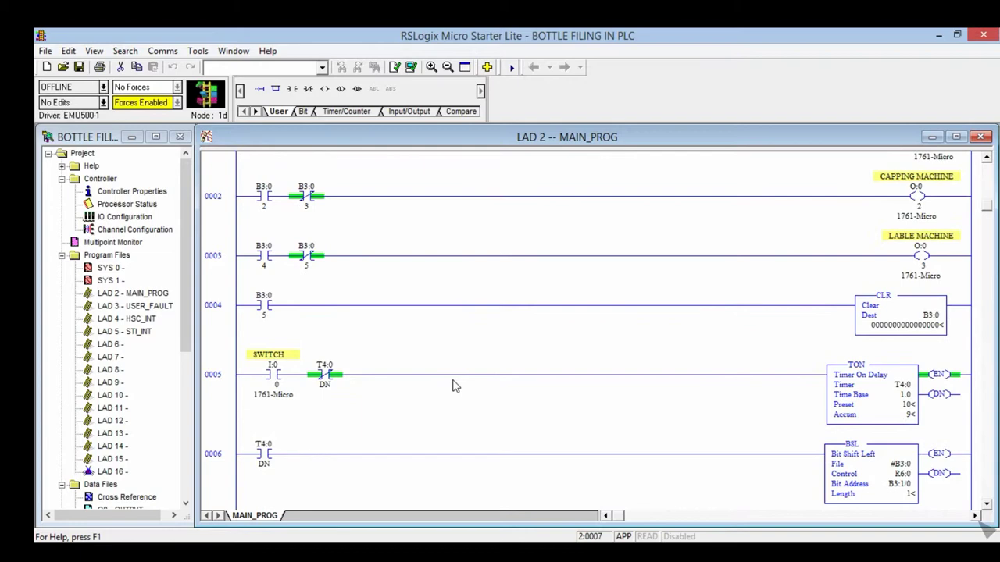
pyautogui.scroll(2, 455, 386)
pyautogui.scroll(4, 454, 383)
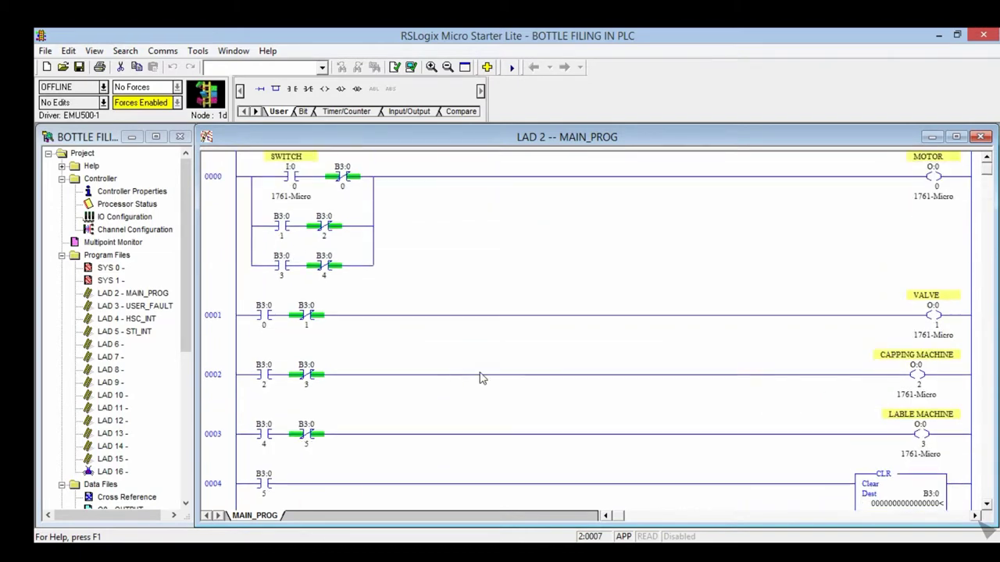
# Download the bottle-filling program to the controller and go online.
pyautogui.click(102, 86)
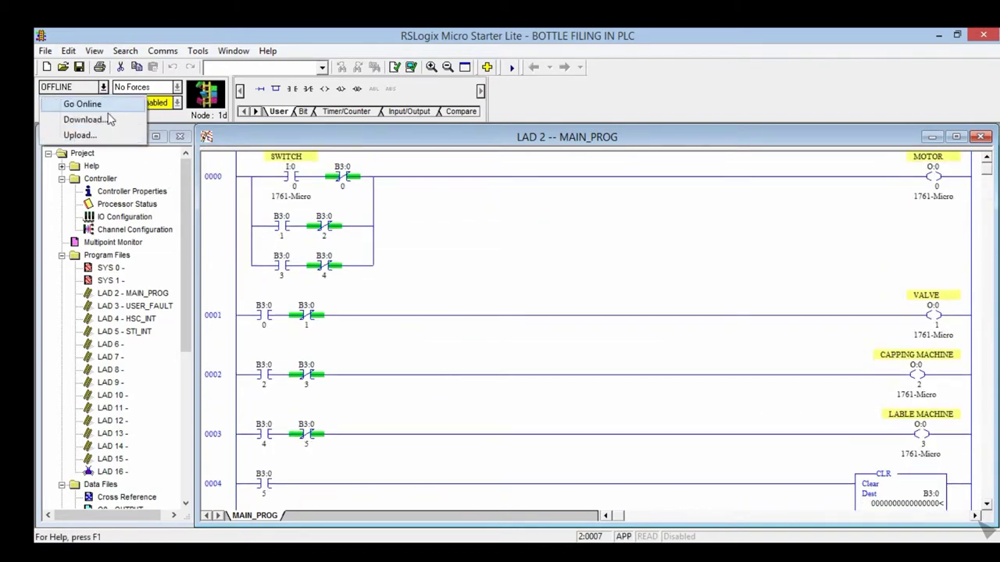
pyautogui.click(103, 127)
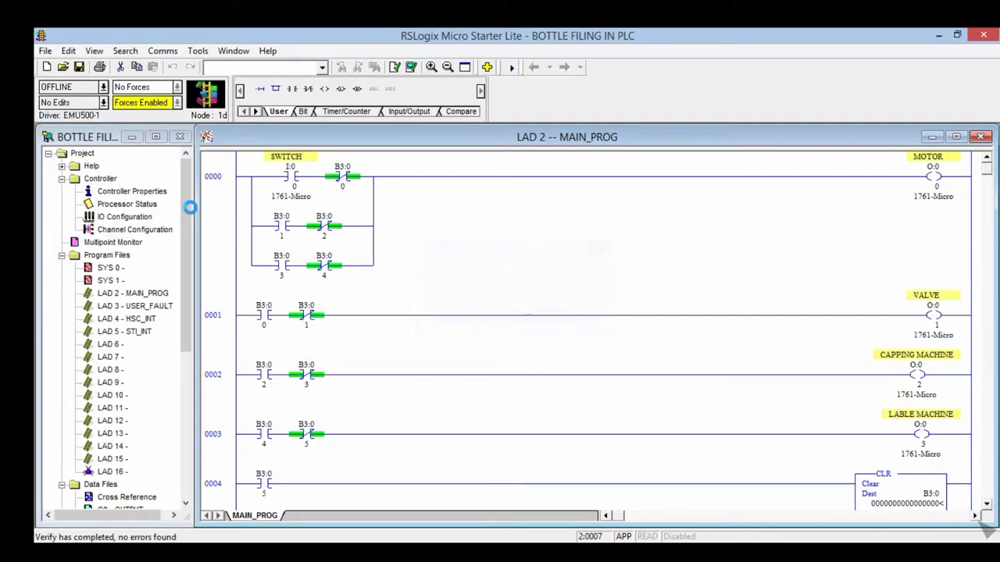
pyautogui.click(546, 353)
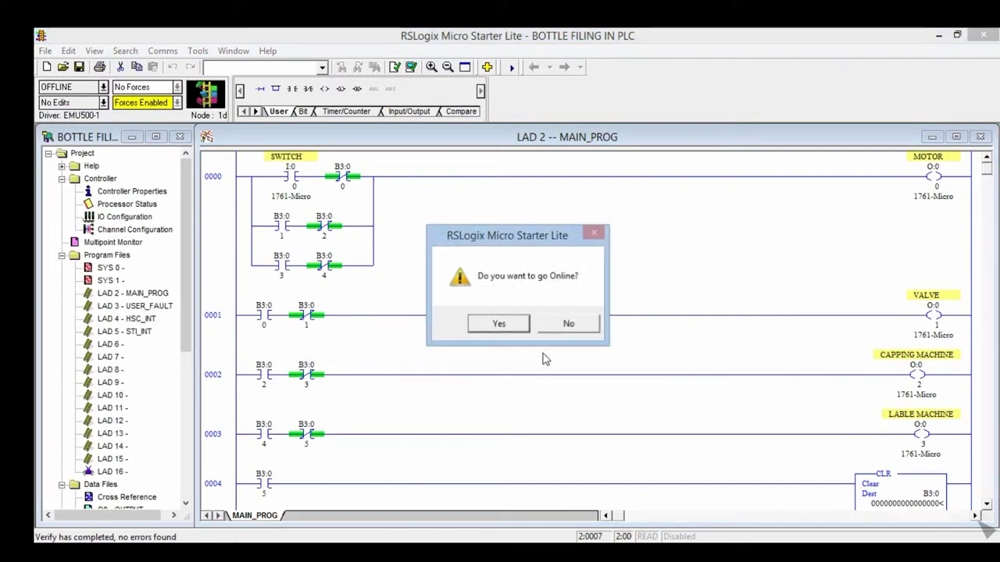
pyautogui.click(505, 327)
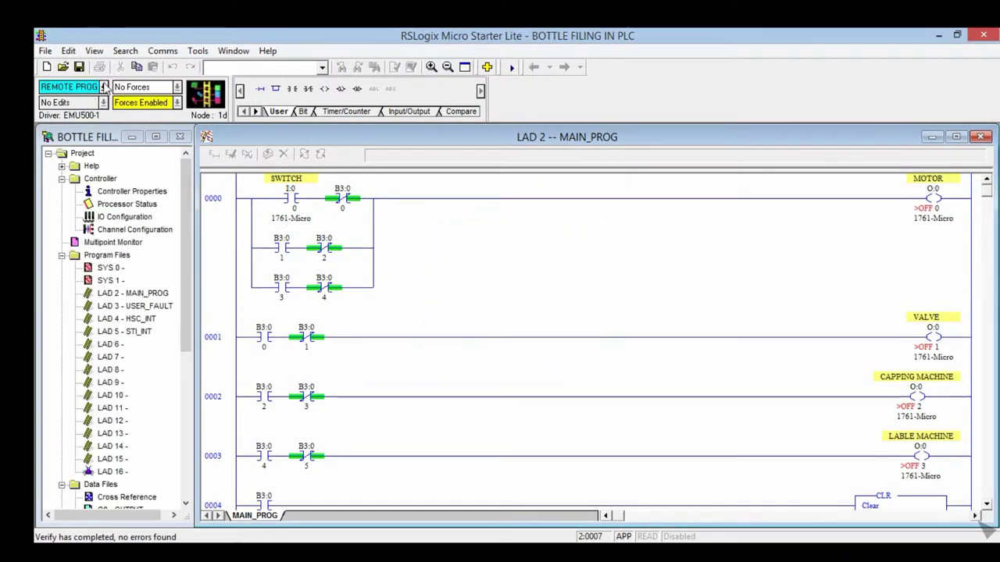
# Switch the processor into Remote Run mode.
pyautogui.click(102, 86)
pyautogui.click(79, 151)
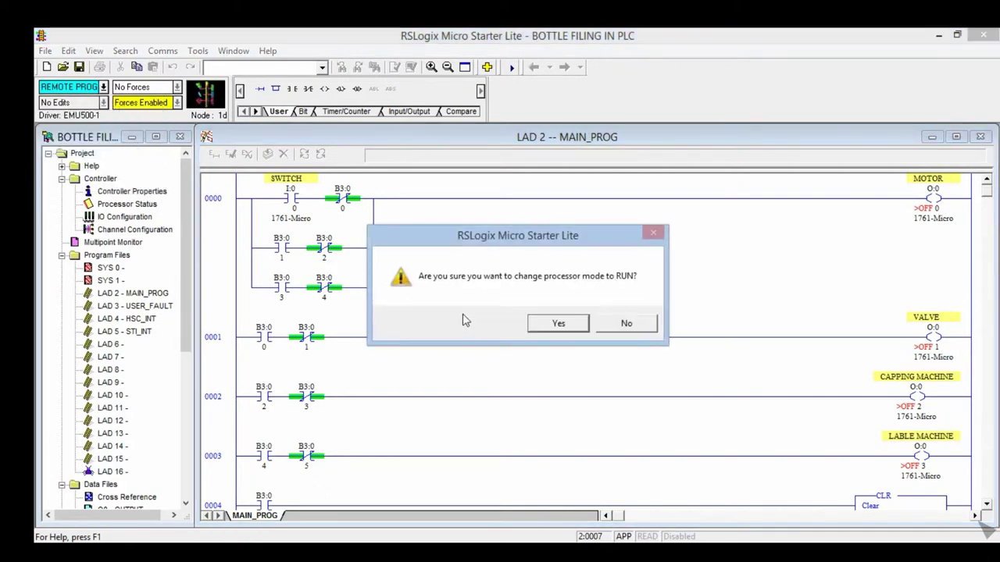
pyautogui.click(573, 329)
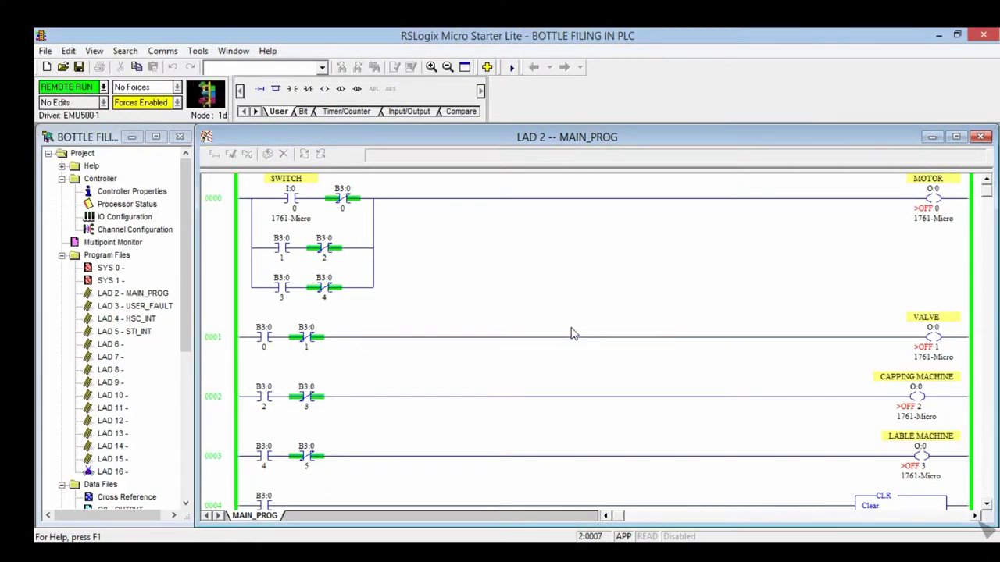
# Toggle the I:0/0 SWITCH contact on rung 0000 on so the T4:0 timer starts counting.
pyautogui.scroll(-2, 571, 334)
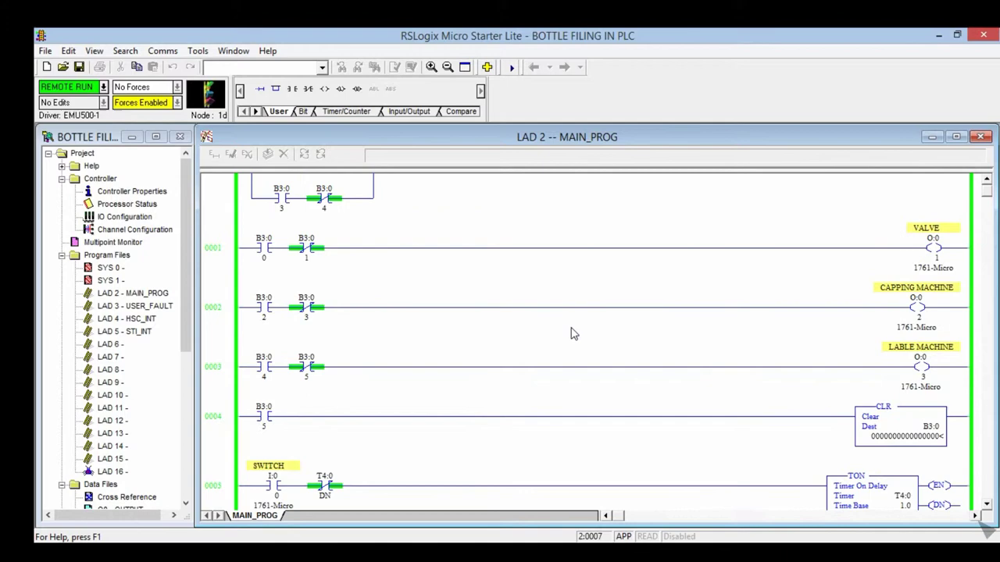
pyautogui.scroll(-2, 570, 335)
pyautogui.scroll(-2, 568, 335)
pyautogui.scroll(-2, 567, 336)
pyautogui.scroll(-1, 559, 336)
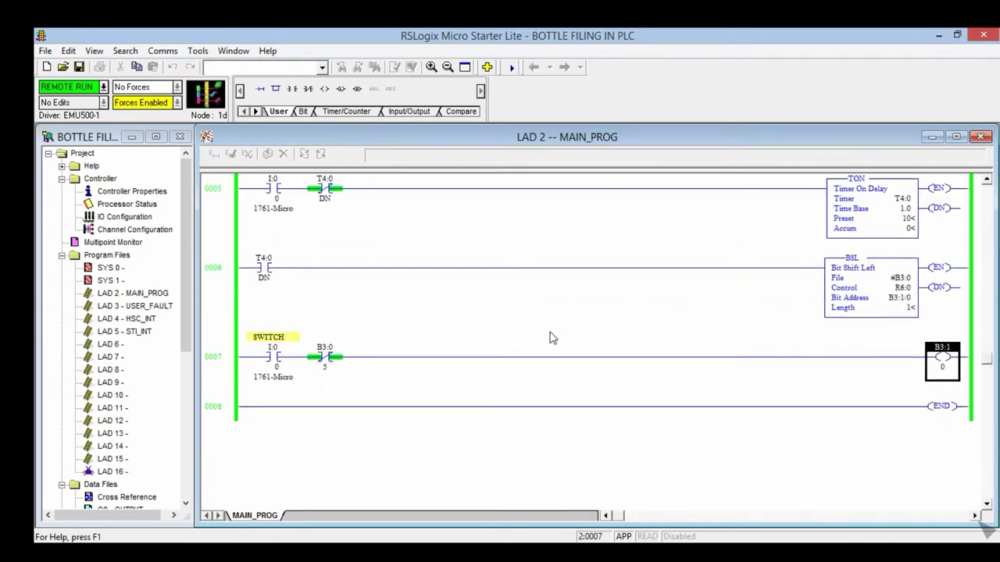
pyautogui.scroll(3, 518, 341)
pyautogui.scroll(2, 519, 343)
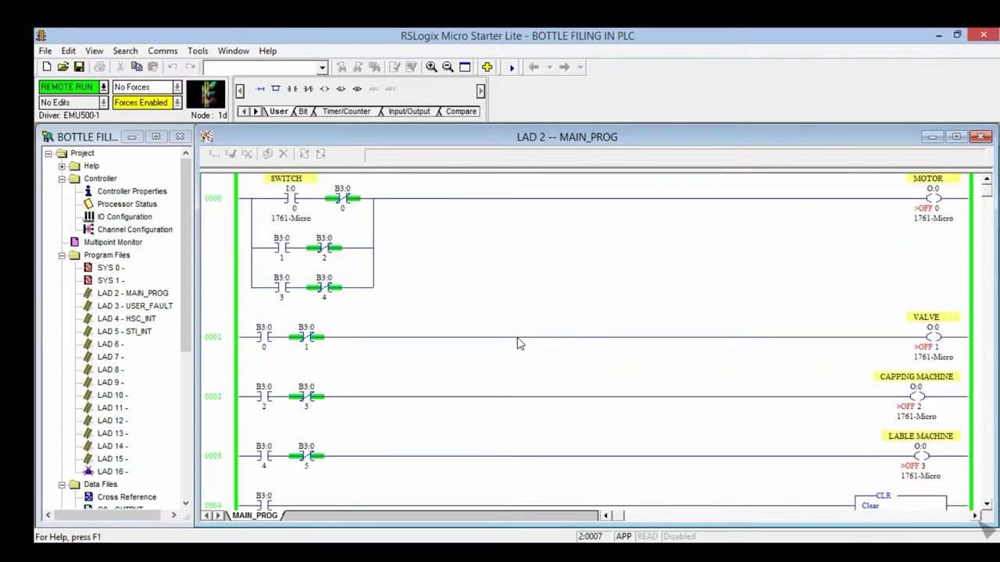
pyautogui.click(290, 201)
pyautogui.rightClick(290, 202)
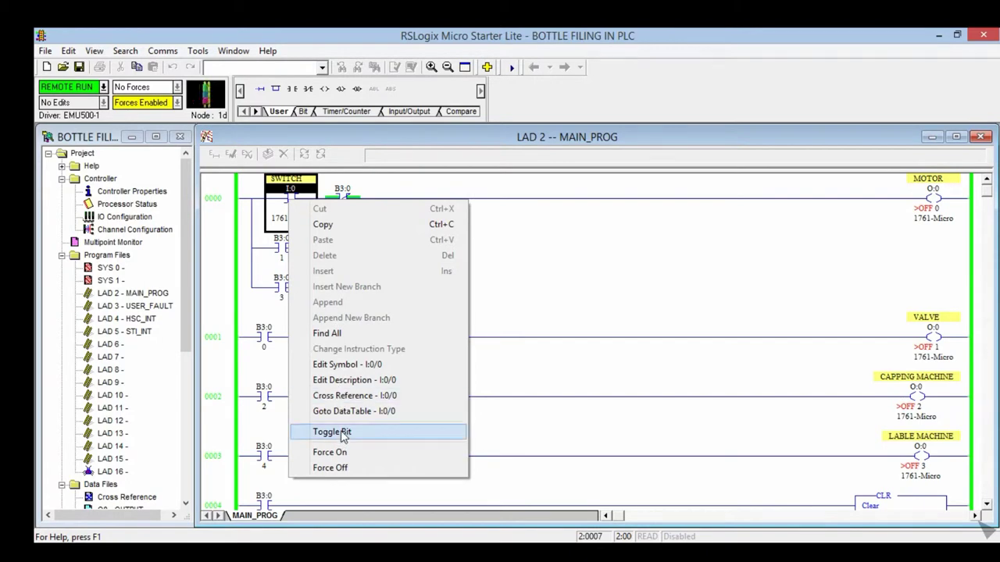
pyautogui.click(343, 432)
pyautogui.scroll(-2, 647, 425)
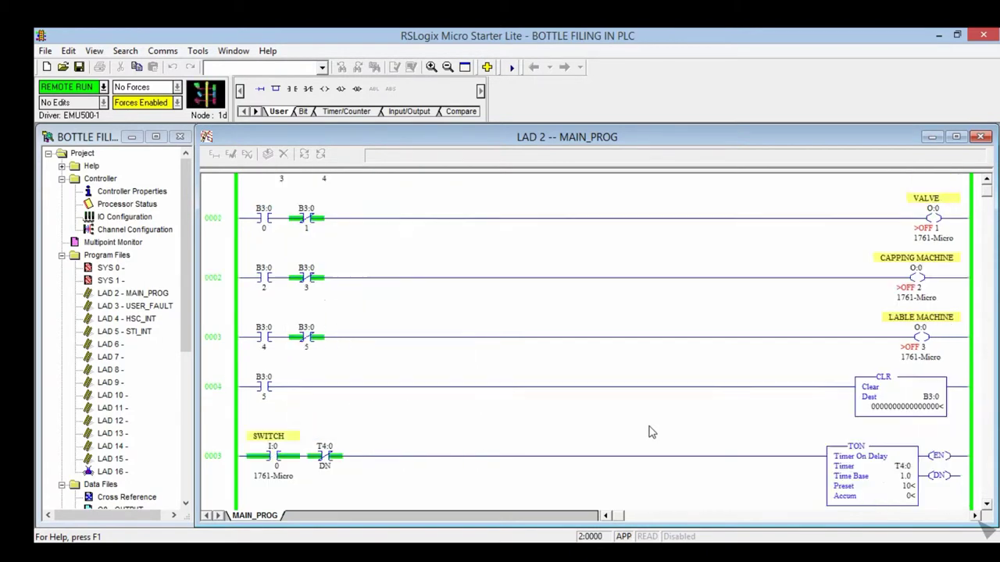
pyautogui.scroll(-1, 652, 430)
pyautogui.scroll(-1, 655, 431)
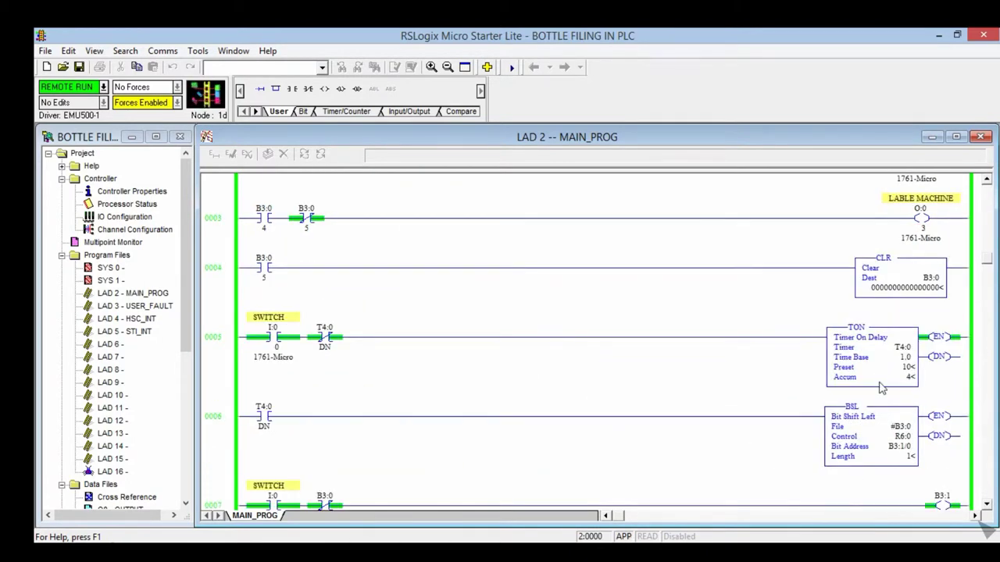
pyautogui.scroll(2, 656, 382)
pyautogui.scroll(2, 650, 384)
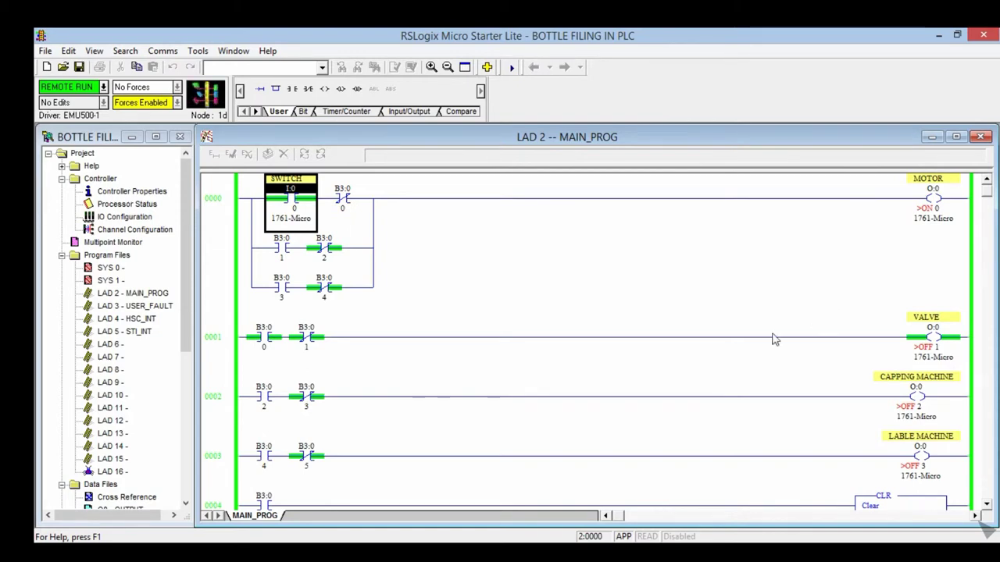
pyautogui.scroll(-5, 762, 336)
pyautogui.scroll(-1, 758, 336)
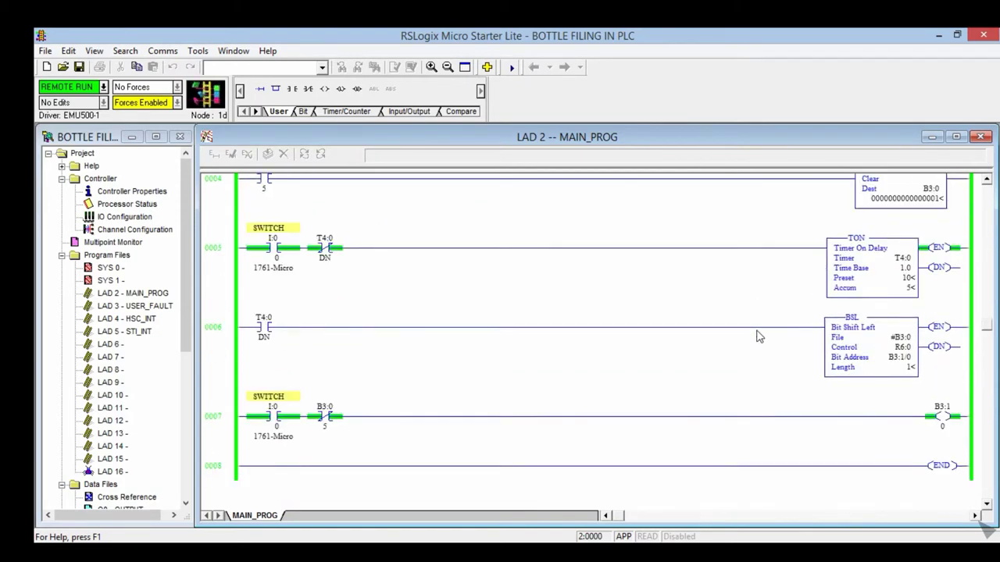
pyautogui.scroll(3, 757, 335)
pyautogui.scroll(2, 758, 336)
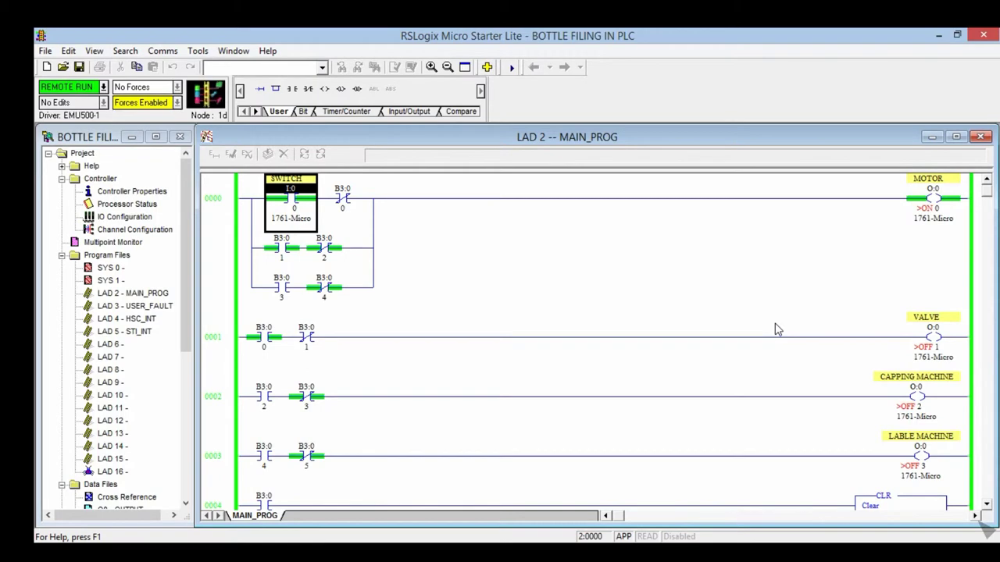
pyautogui.scroll(-5, 776, 329)
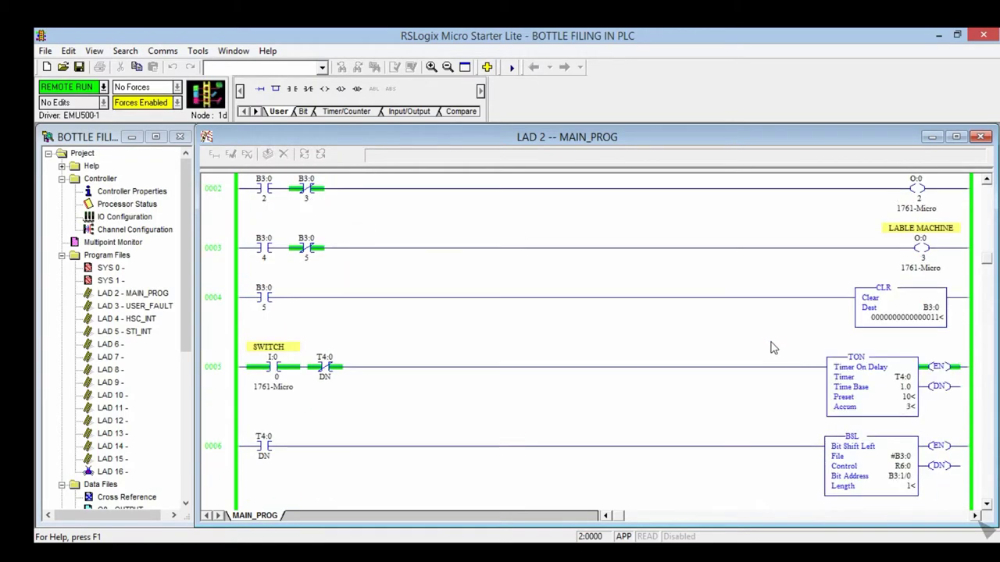
pyautogui.scroll(-3, 770, 346)
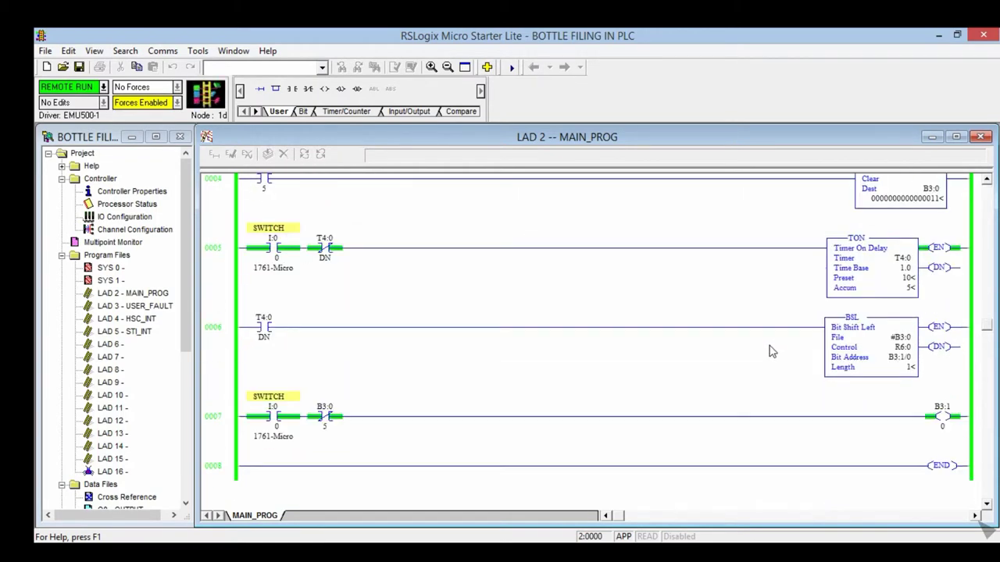
pyautogui.scroll(8, 770, 352)
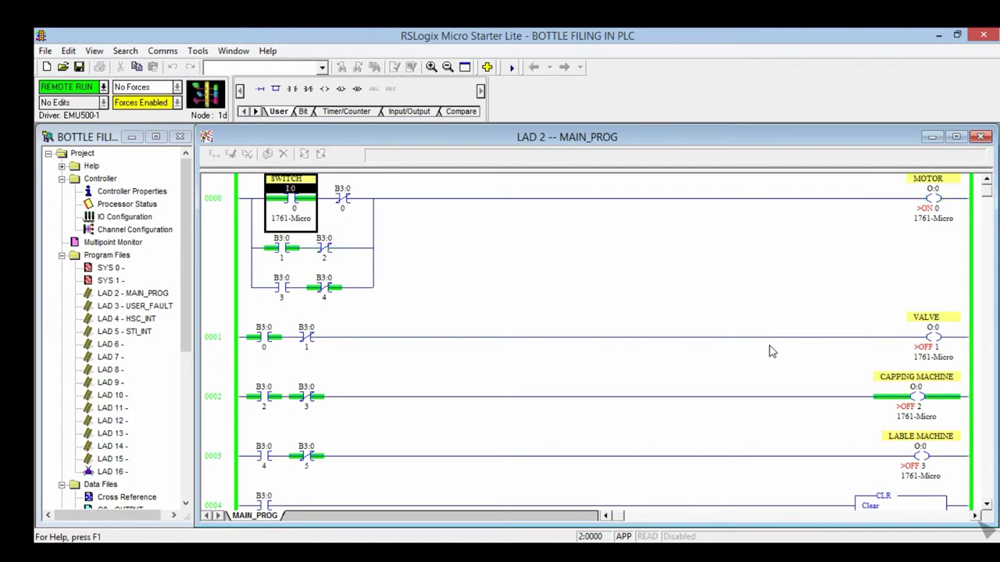
pyautogui.scroll(-2, 769, 351)
pyautogui.scroll(-4, 770, 351)
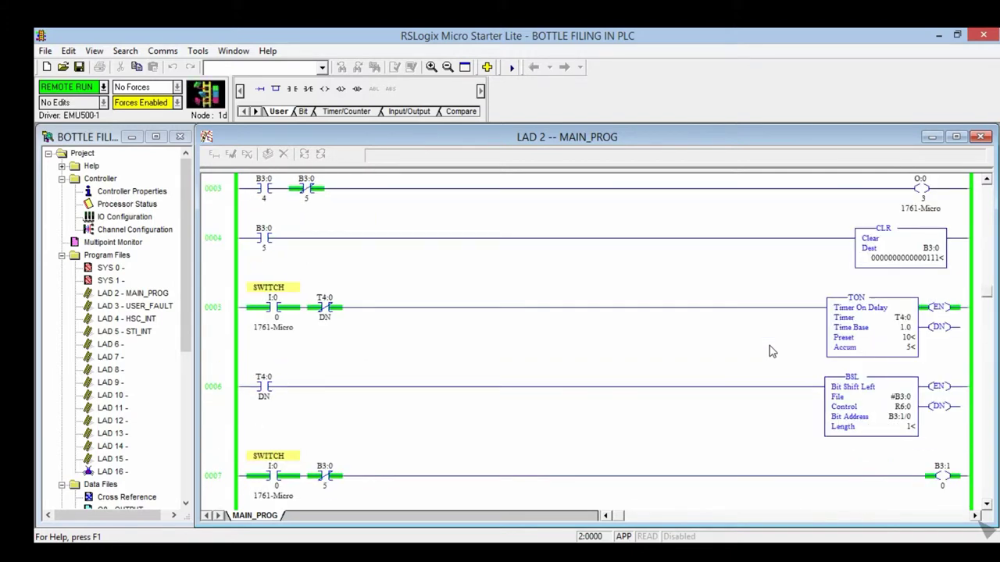
pyautogui.scroll(5, 769, 351)
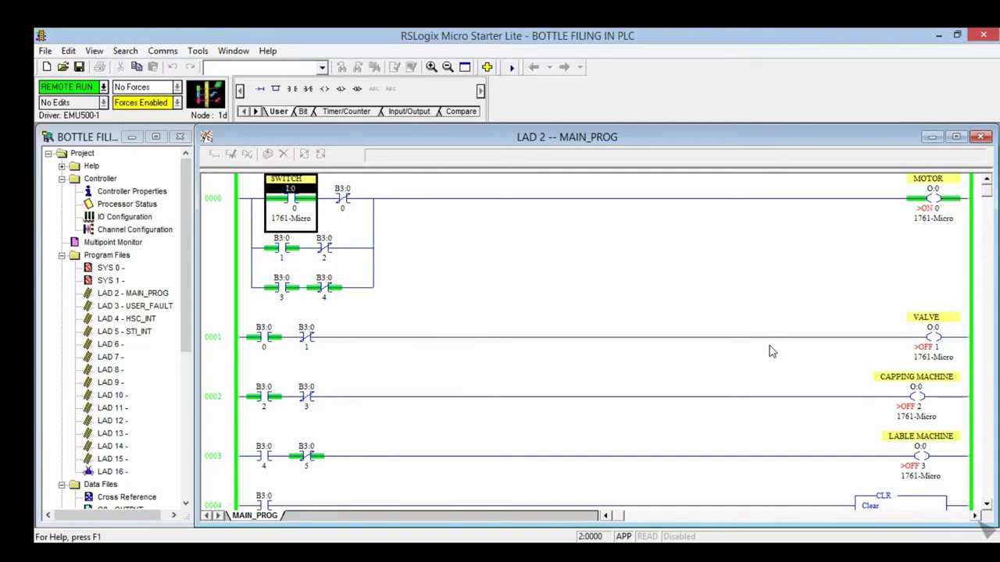
pyautogui.scroll(-2, 769, 351)
pyautogui.scroll(-1, 769, 351)
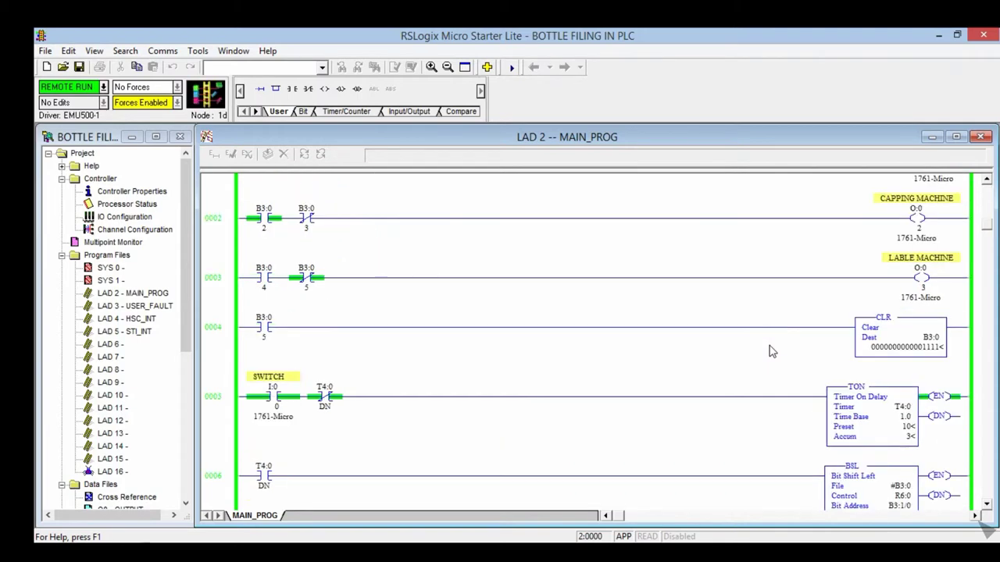
pyautogui.scroll(-1, 770, 352)
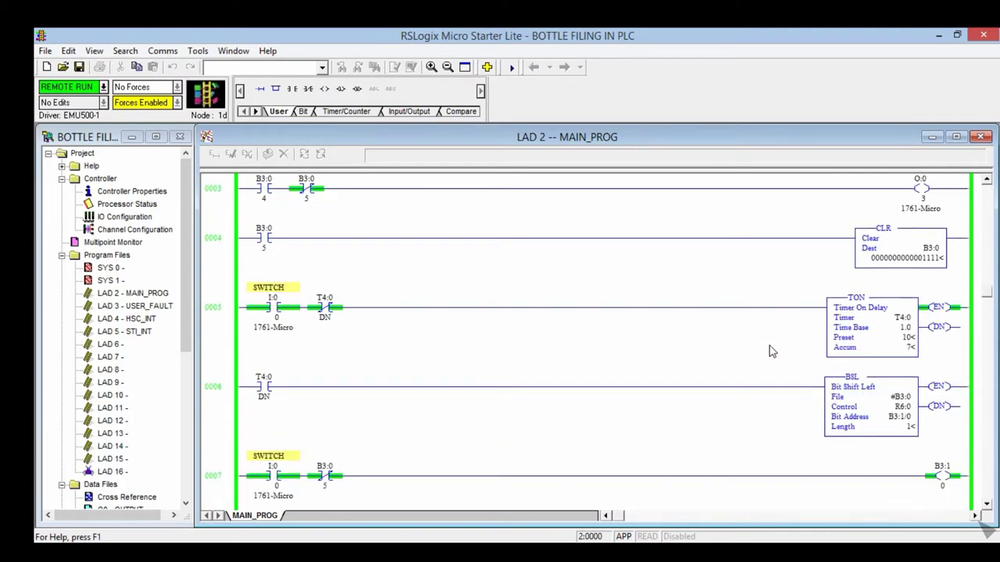
pyautogui.scroll(-1, 770, 351)
pyautogui.scroll(4, 770, 351)
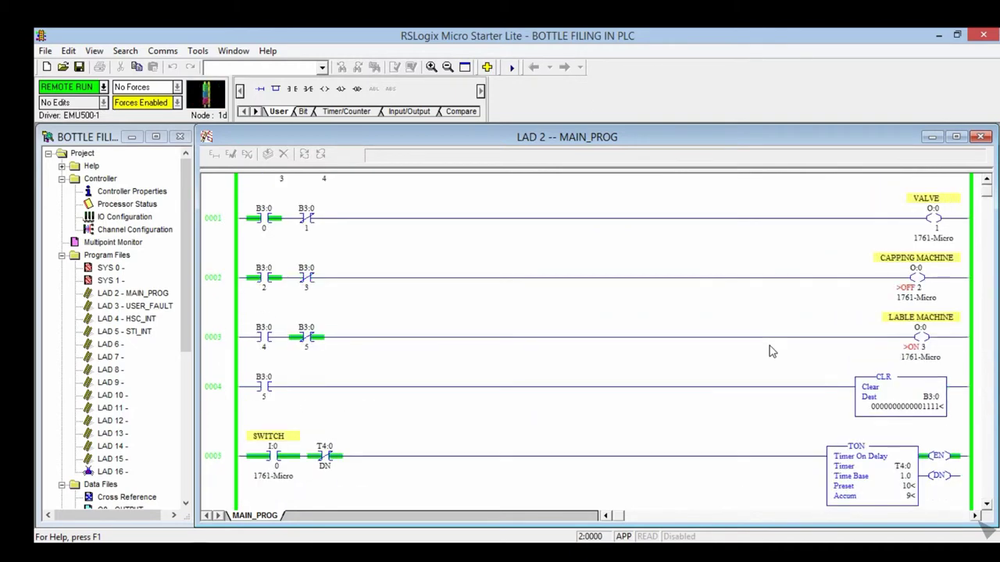
pyautogui.scroll(1, 769, 352)
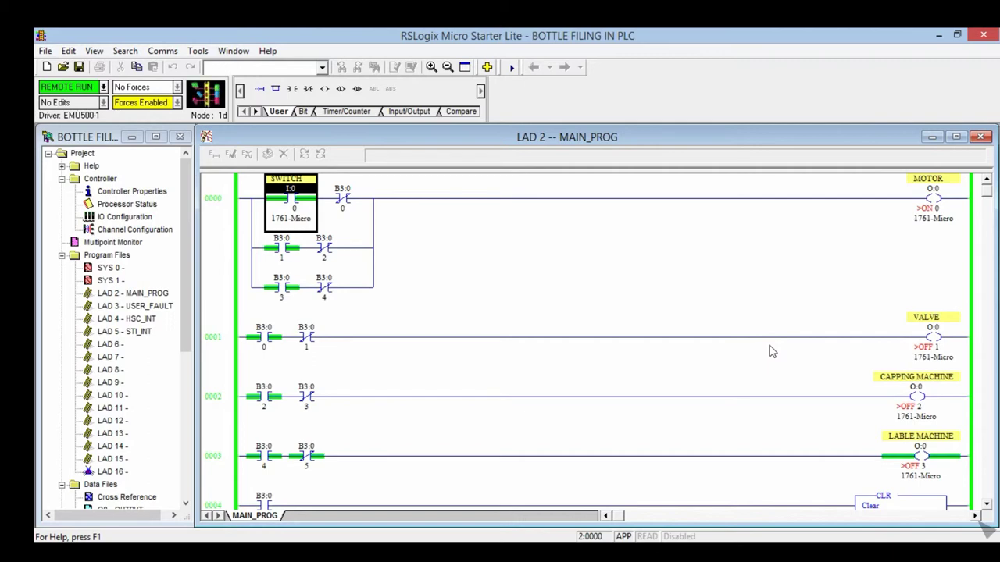
pyautogui.scroll(-4, 769, 352)
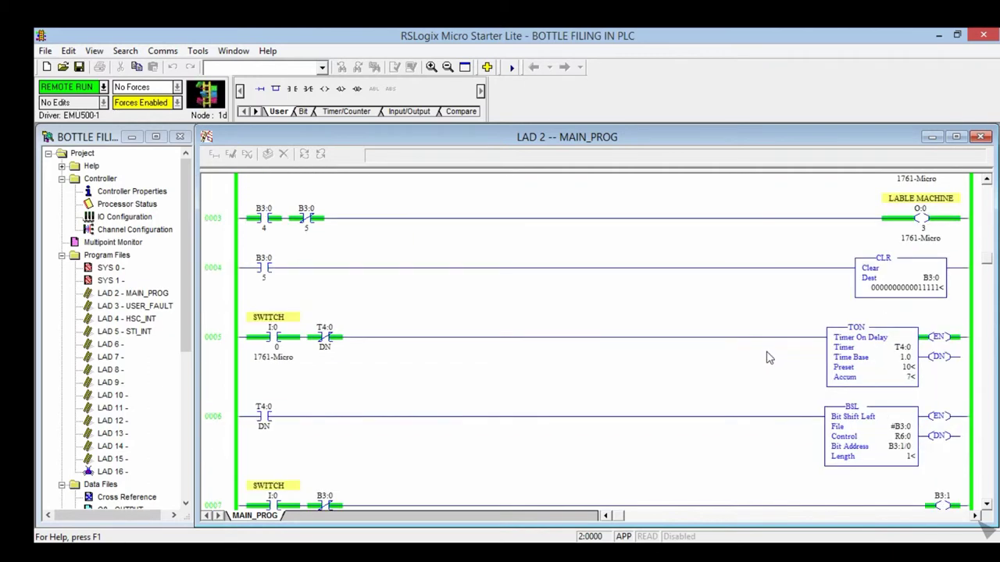
pyautogui.scroll(4, 770, 358)
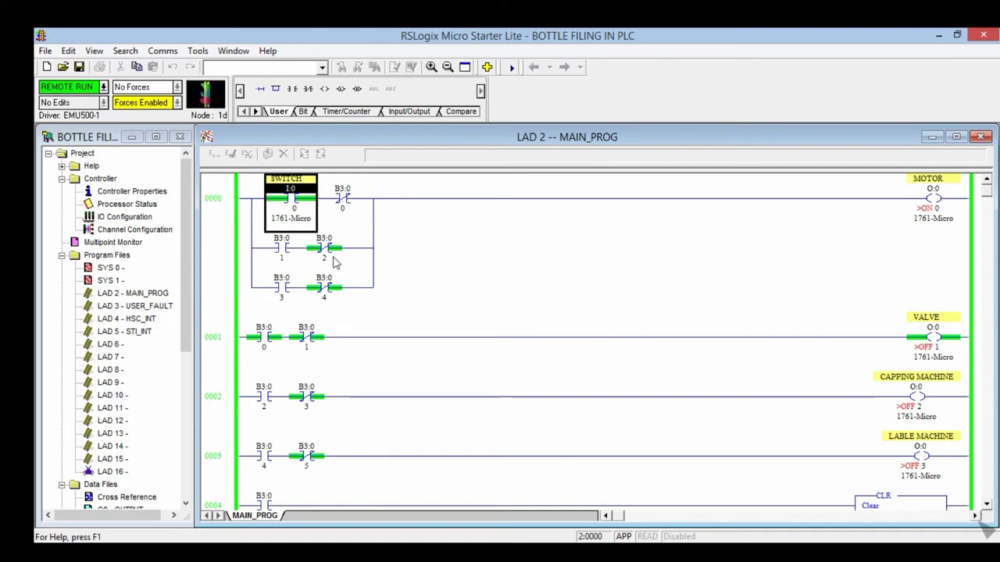
# Toggle the I:0/0 SWITCH contact on rung 0000 back off.
pyautogui.rightClick(294, 206)
pyautogui.click(351, 438)
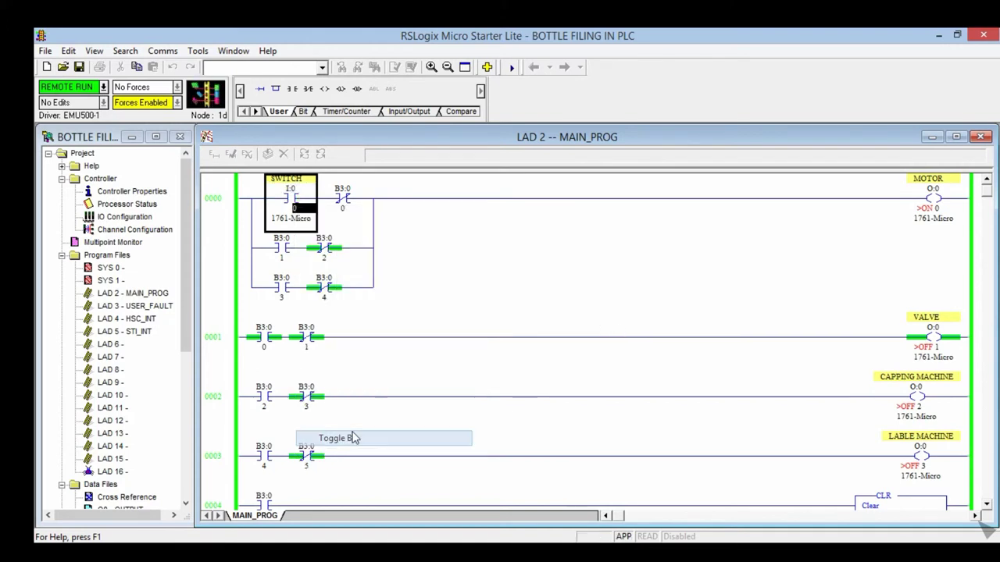